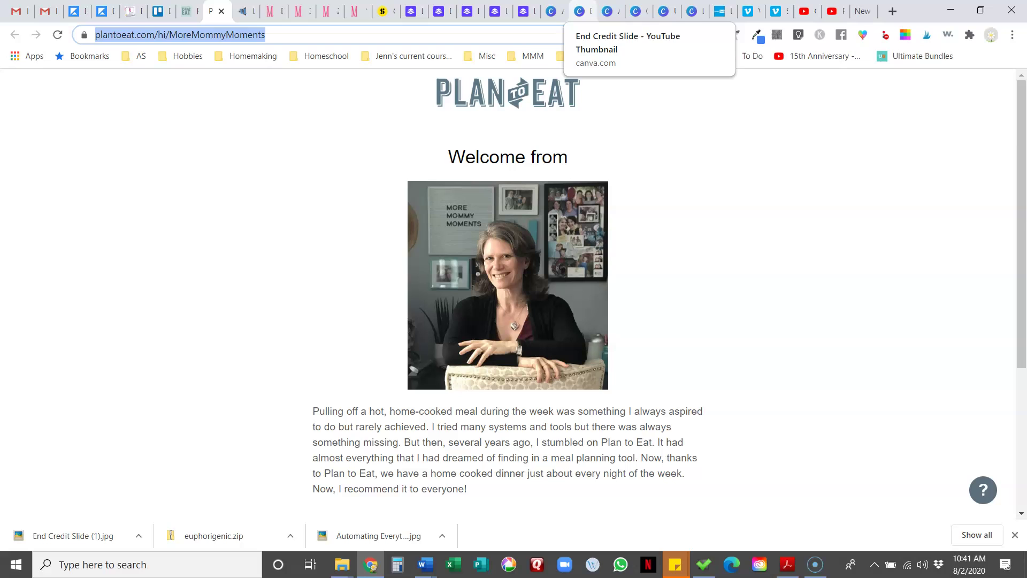
Step: Switch to Plan to Eat's August 2020 monthly meal planner
{"action": "left_click", "coordinate": [189, 12]}
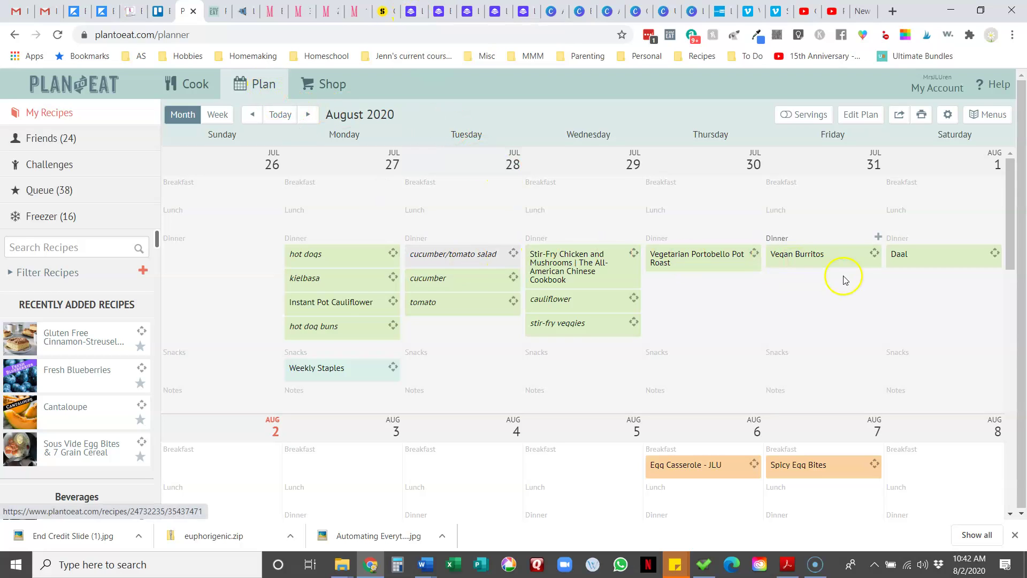
Step: Show the Menus panel and look through the friend and challenge lists without choosing any
{"action": "left_click", "coordinate": [993, 117]}
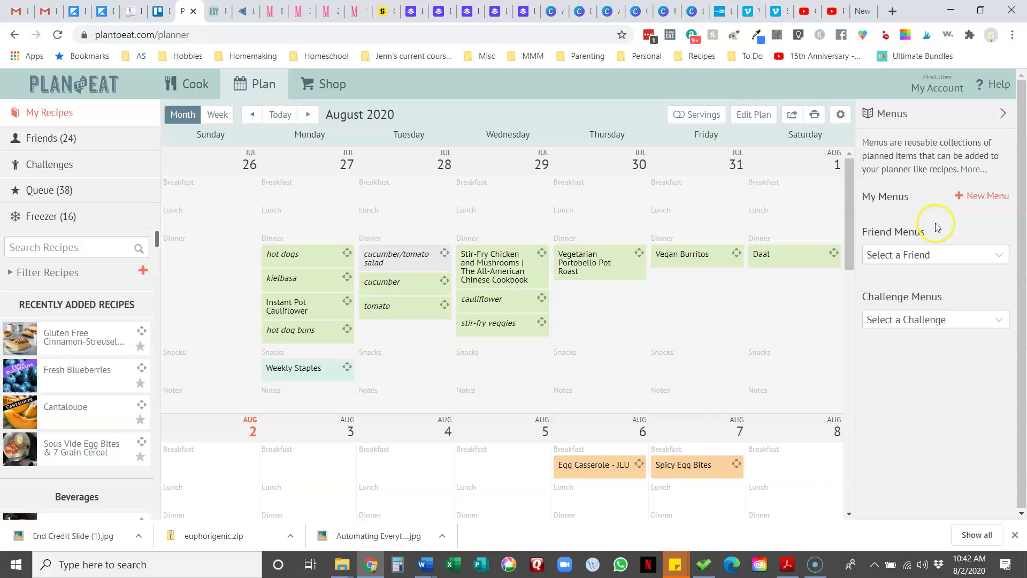
{"action": "left_click", "coordinate": [999, 262]}
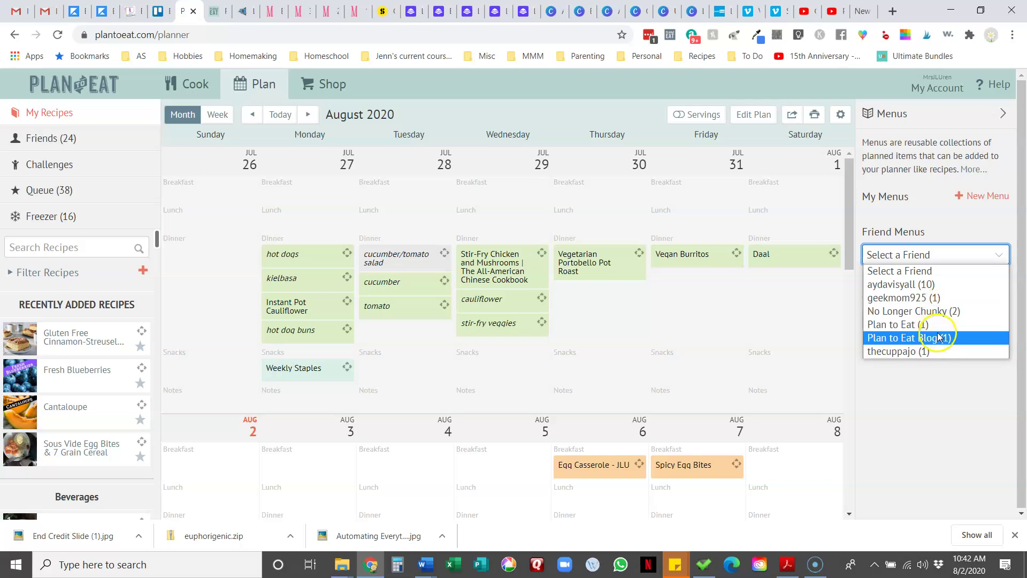
{"action": "left_click", "coordinate": [936, 388]}
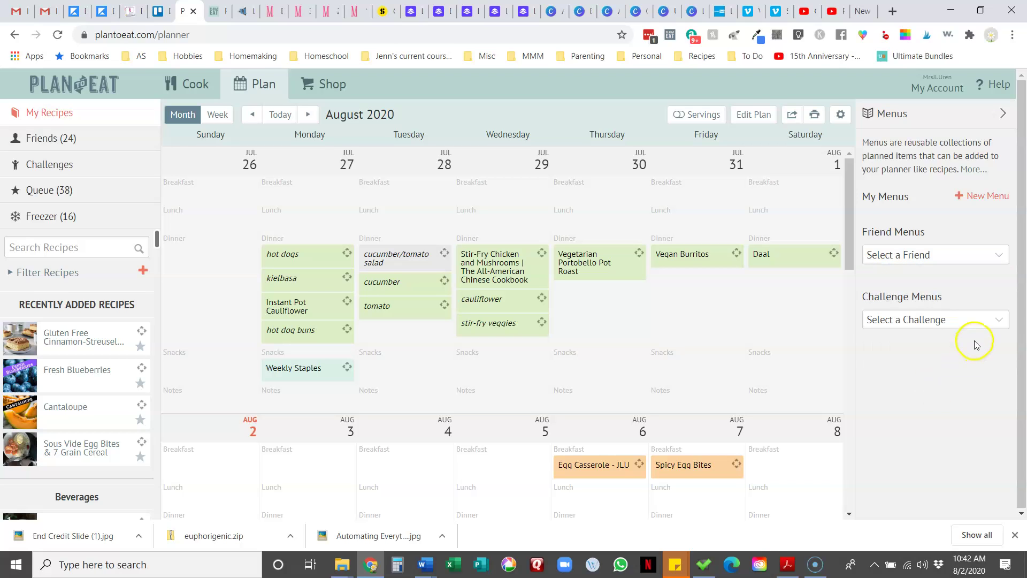
{"action": "left_click", "coordinate": [998, 321]}
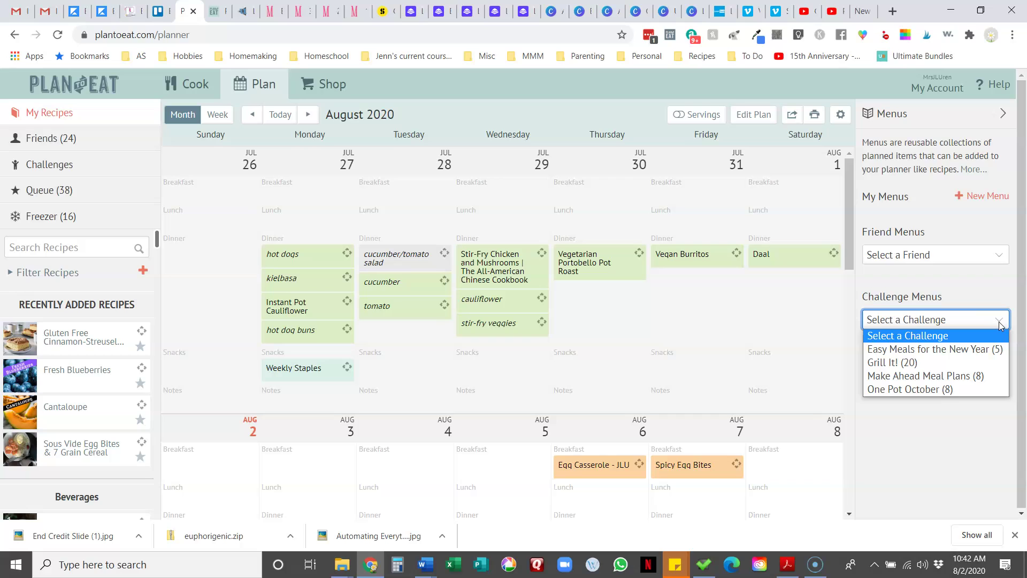
{"action": "left_click", "coordinate": [958, 336]}
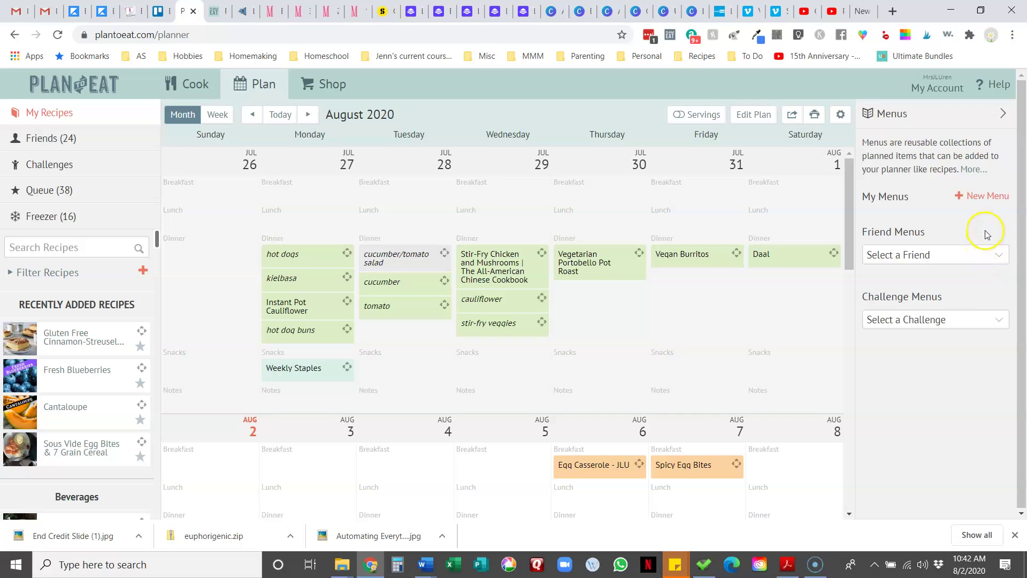
Step: Create a new empty menu and rename it from its default name to 'Brunch'
{"action": "left_click", "coordinate": [984, 198]}
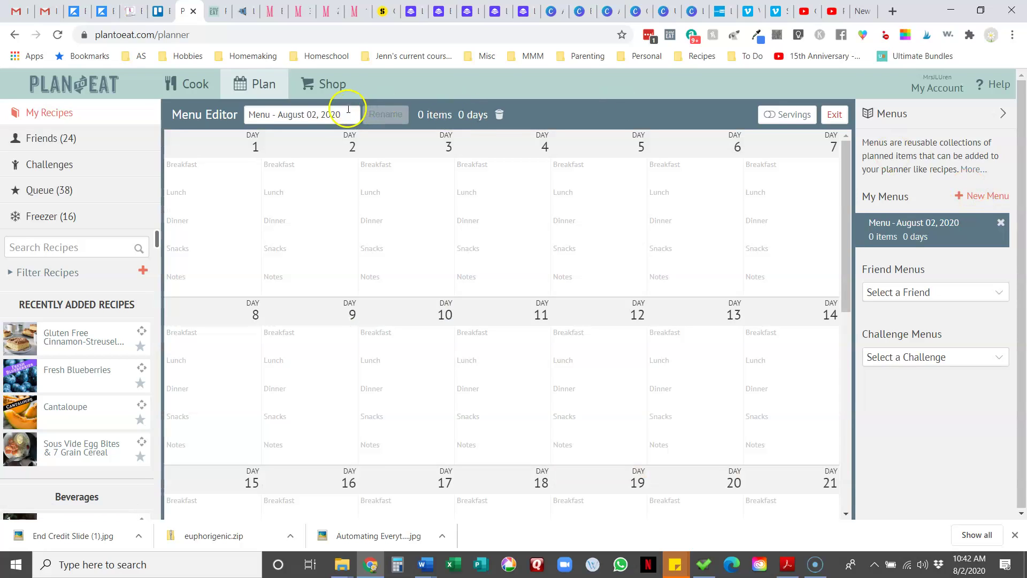
{"action": "left_click", "coordinate": [331, 114]}
{"action": "double_click", "coordinate": [331, 115]}
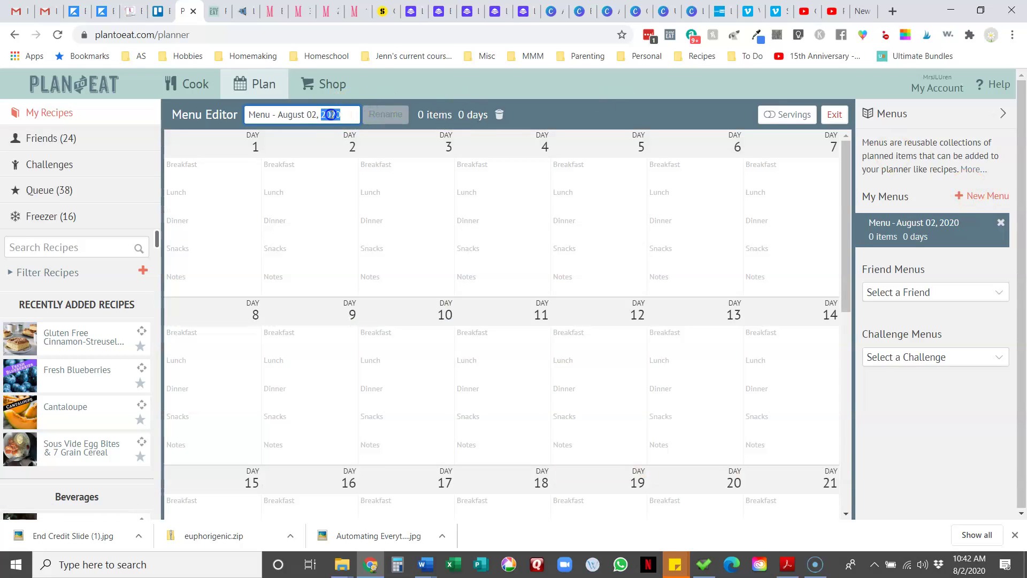
{"action": "triple_click", "coordinate": [331, 114]}
{"action": "type", "text": "Brunch"}
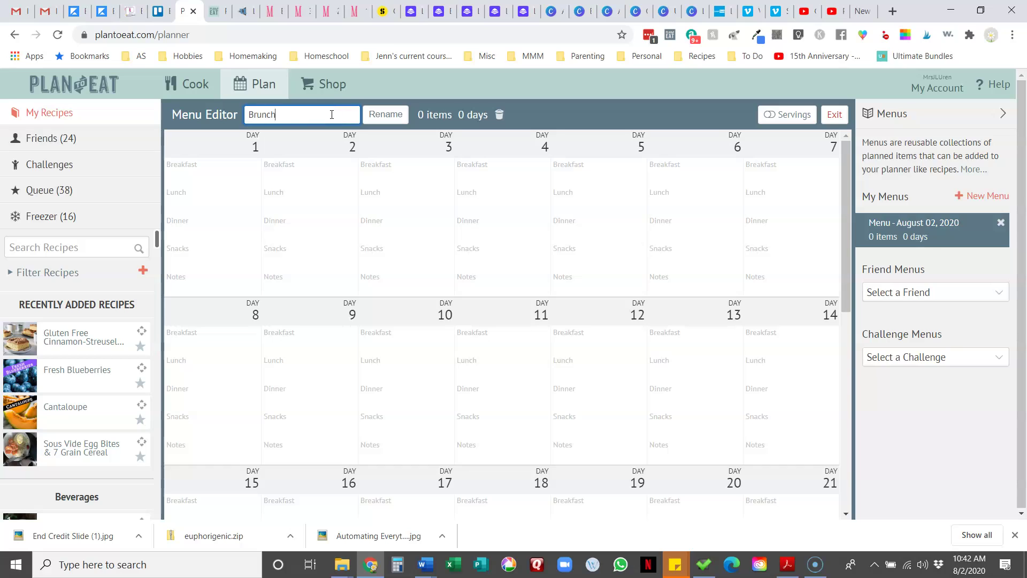
{"action": "left_click", "coordinate": [371, 114]}
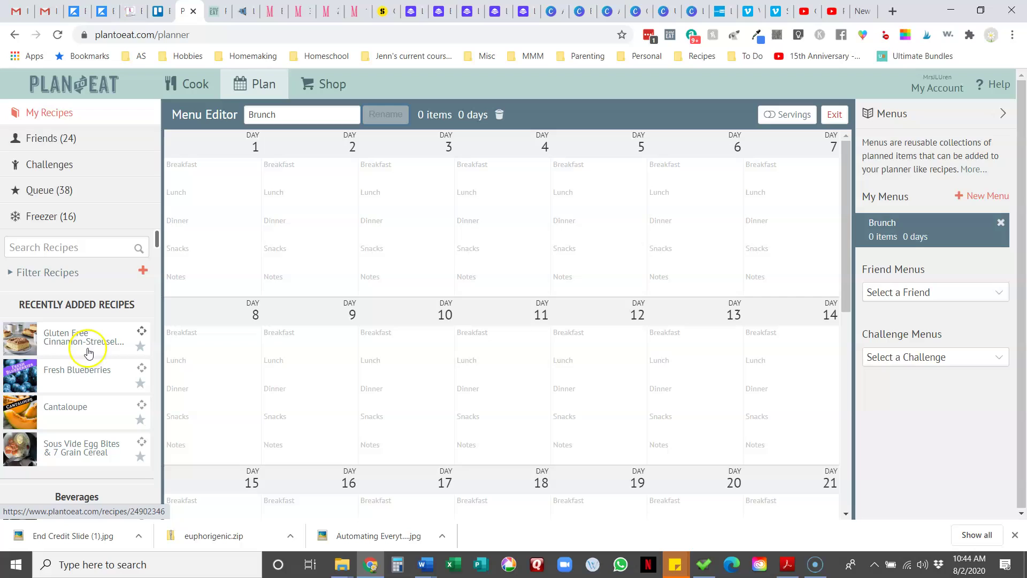
Step: Add the coffeecake, Fresh Blueberries, Cantaloupe, and Egg Casserole - JLU (found by searching 'egg dish') to Day 1 breakfast
{"action": "left_click_drag", "start_coordinate": [84, 340], "coordinate": [241, 165]}
{"action": "left_click_drag", "start_coordinate": [108, 369], "coordinate": [238, 208]}
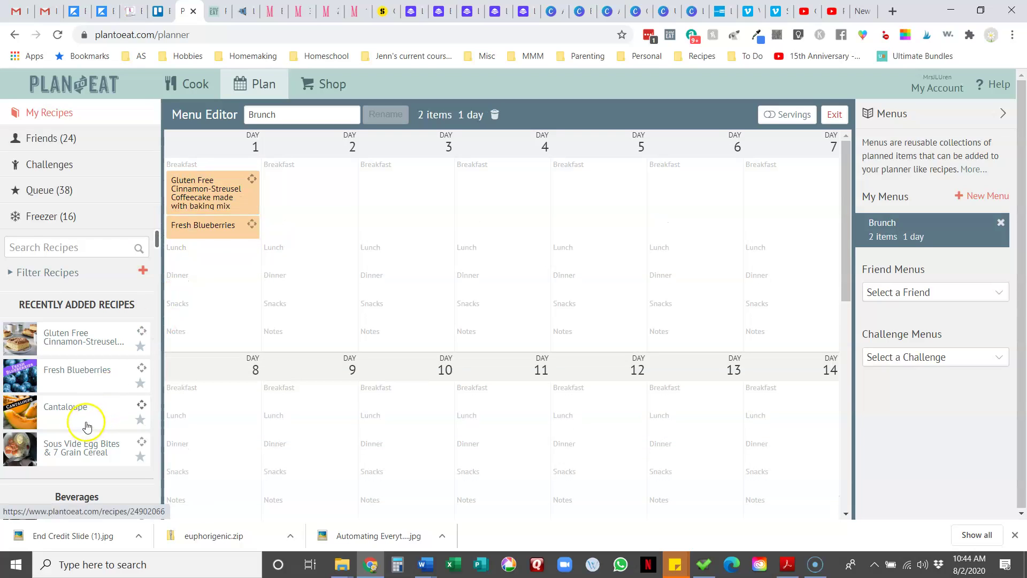
{"action": "left_click_drag", "start_coordinate": [85, 413], "coordinate": [233, 225]}
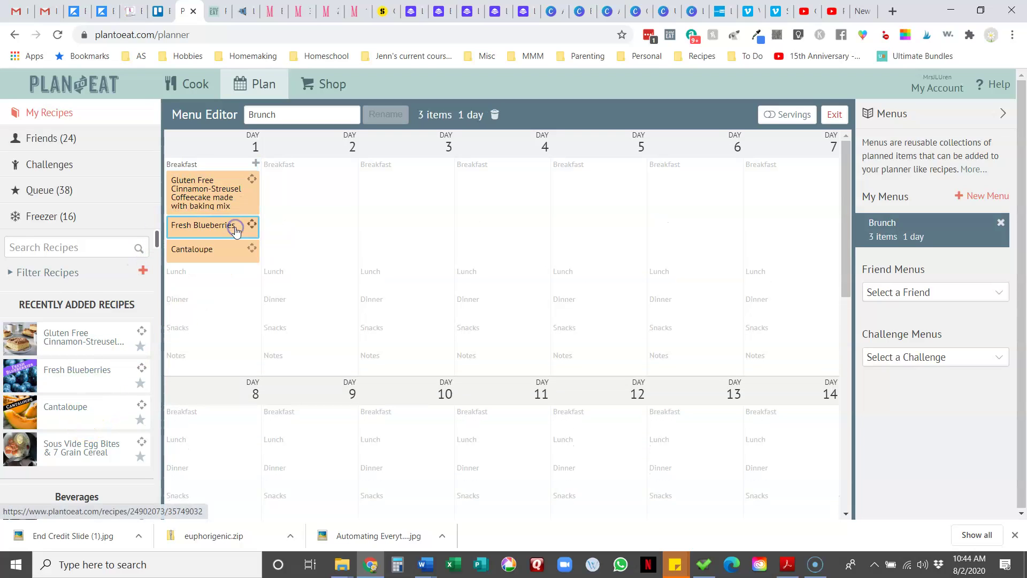
{"action": "left_click", "coordinate": [93, 238]}
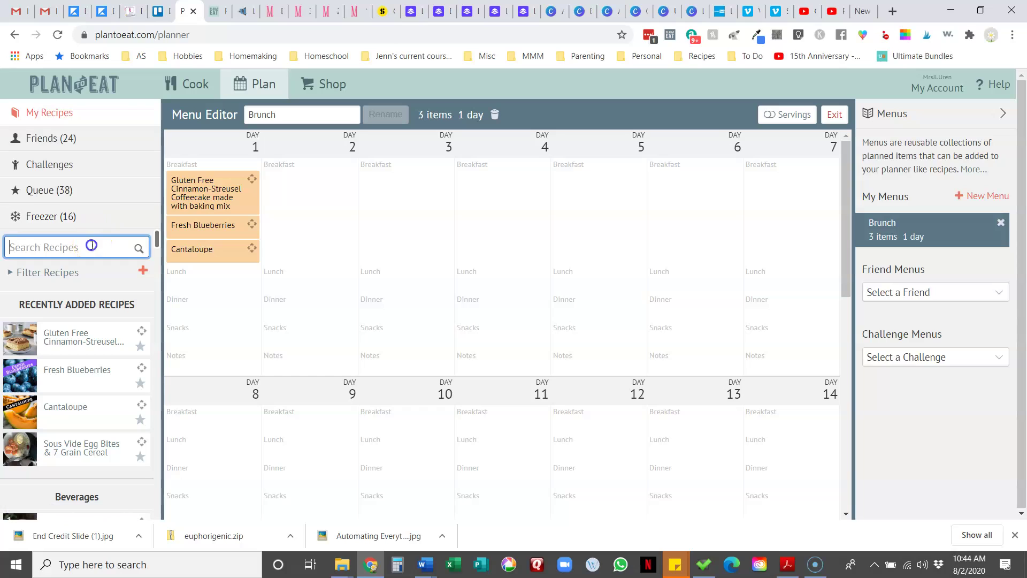
{"action": "type", "text": "egg cass"}
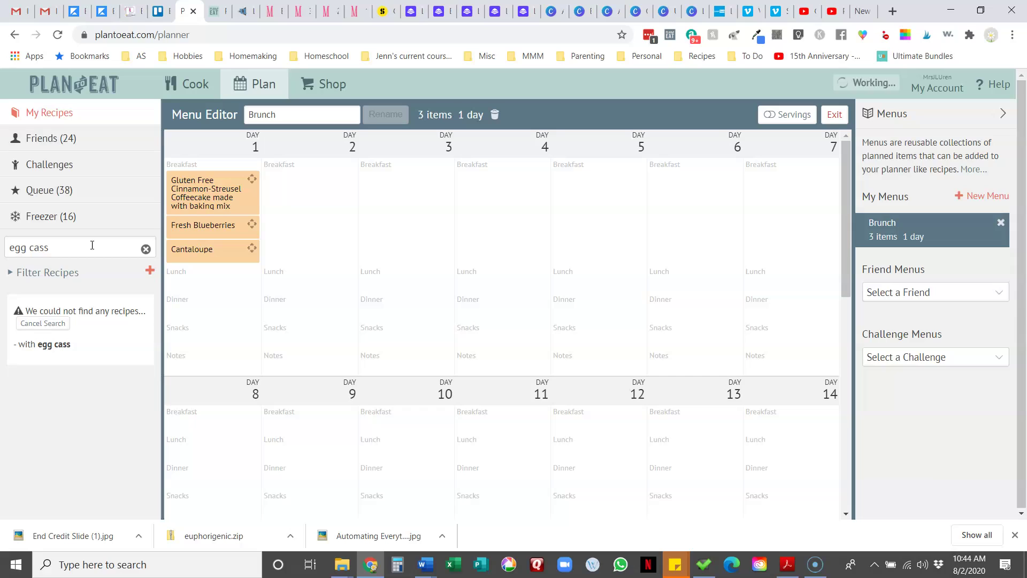
{"action": "double_click", "coordinate": [82, 249]}
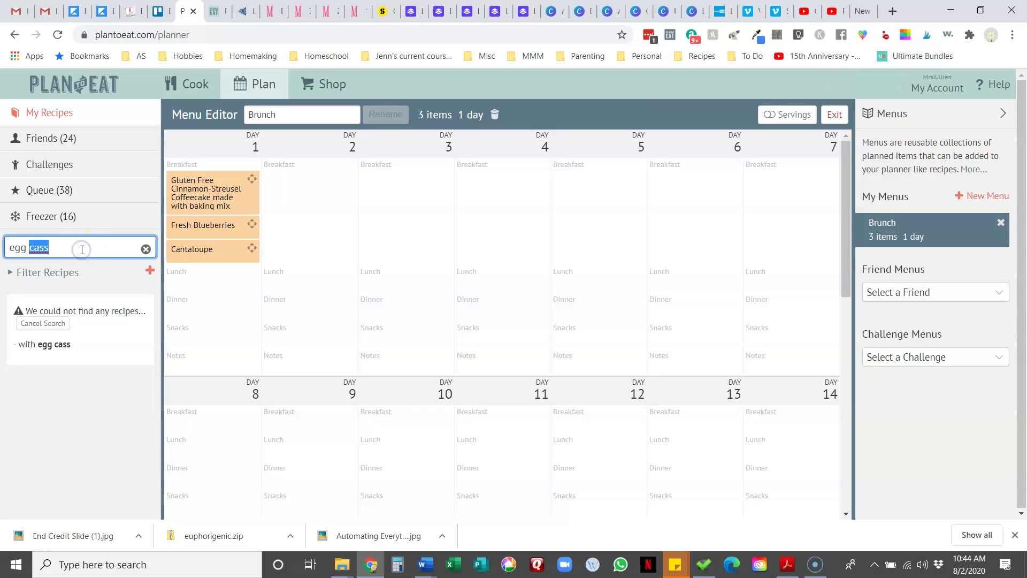
{"action": "type", "text": "dish"}
{"action": "key", "text": "Return"}
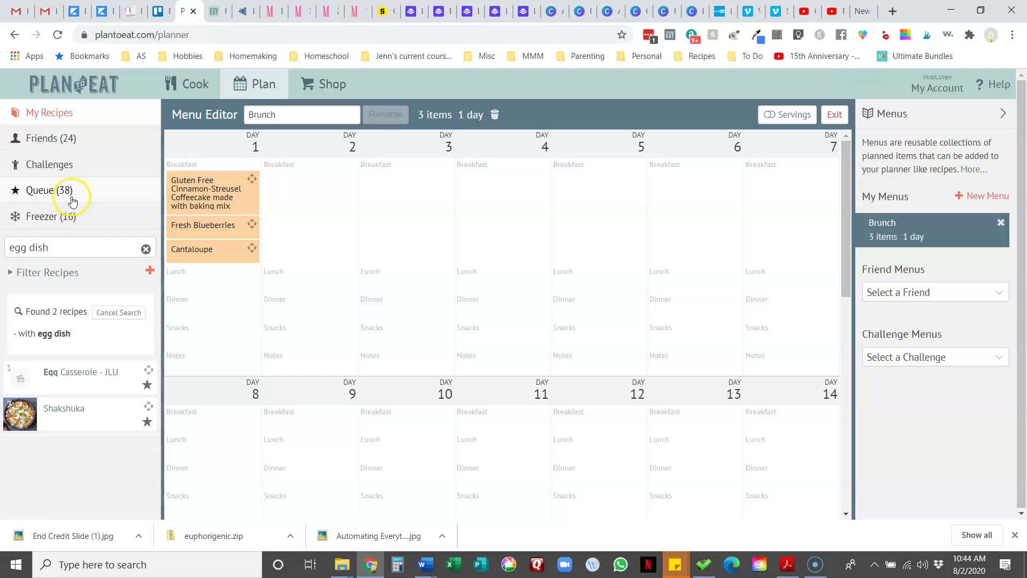
{"action": "left_click_drag", "start_coordinate": [70, 385], "coordinate": [241, 253]}
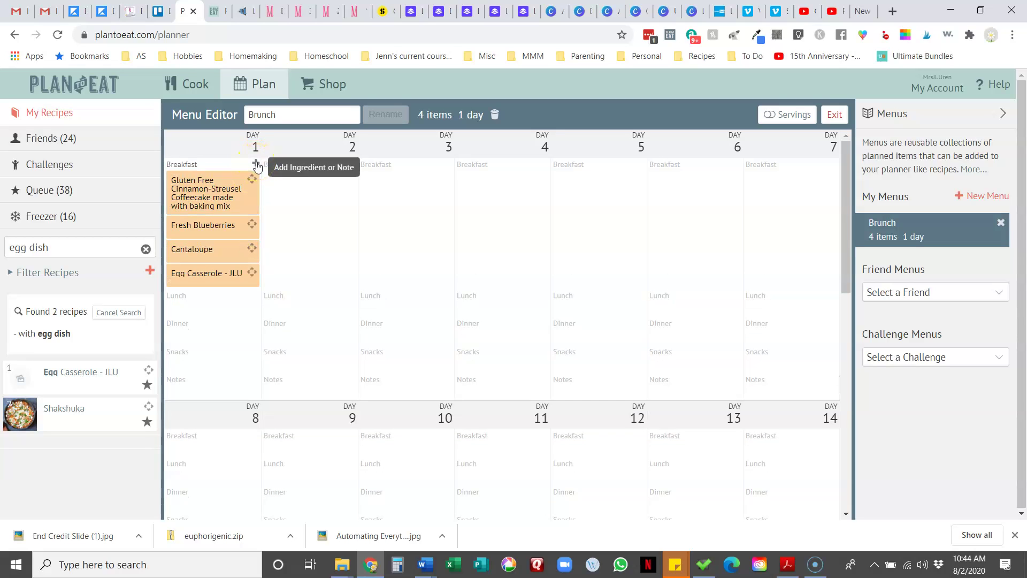
Step: Add Orange Juice and Champagne as ingredients to Brunch's Day 1 breakfast
{"action": "left_click", "coordinate": [257, 163]}
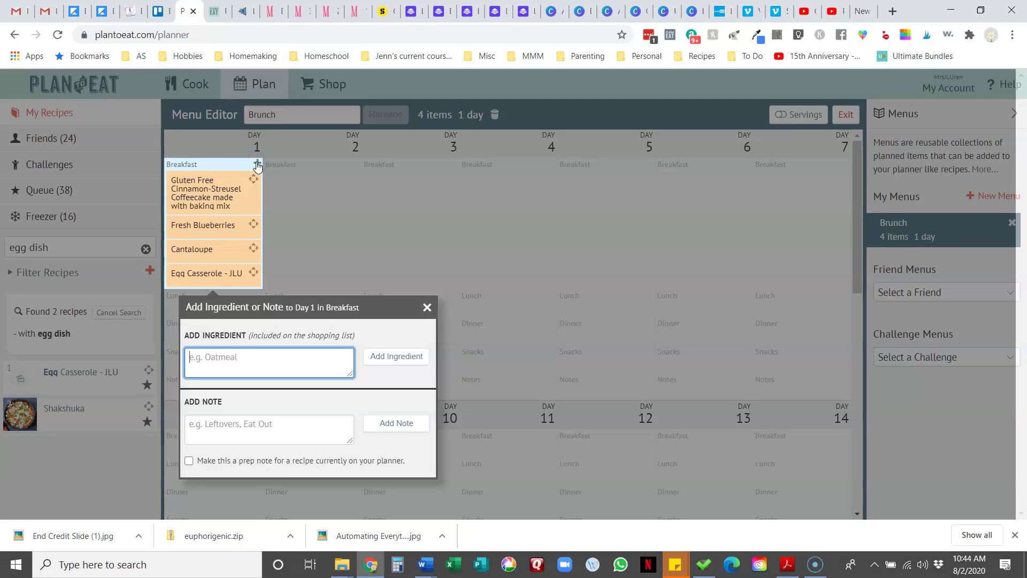
{"action": "type", "text": "Orange Juice"}
{"action": "left_click", "coordinate": [378, 358]}
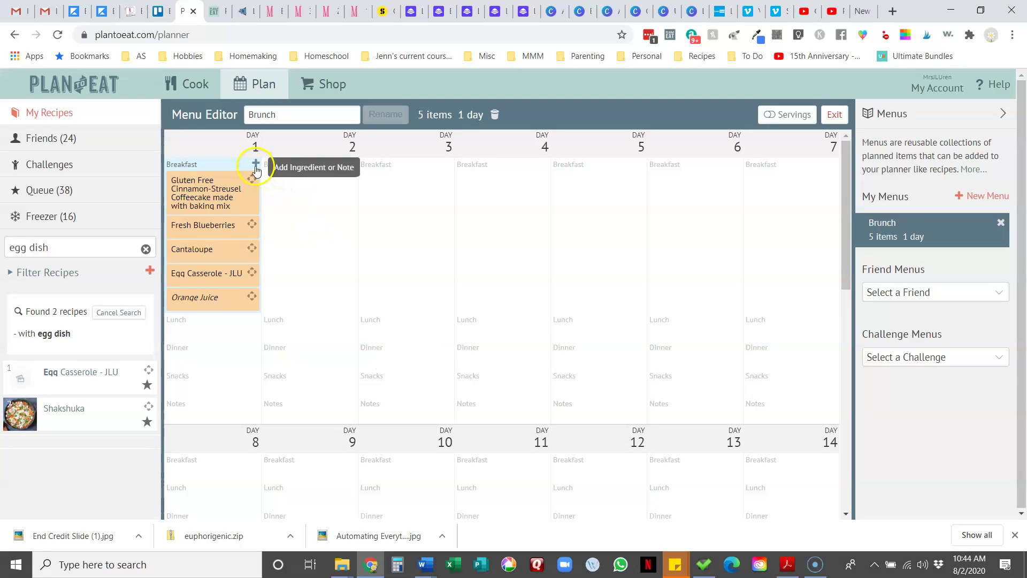
{"action": "left_click", "coordinate": [255, 167]}
{"action": "left_click", "coordinate": [221, 382]}
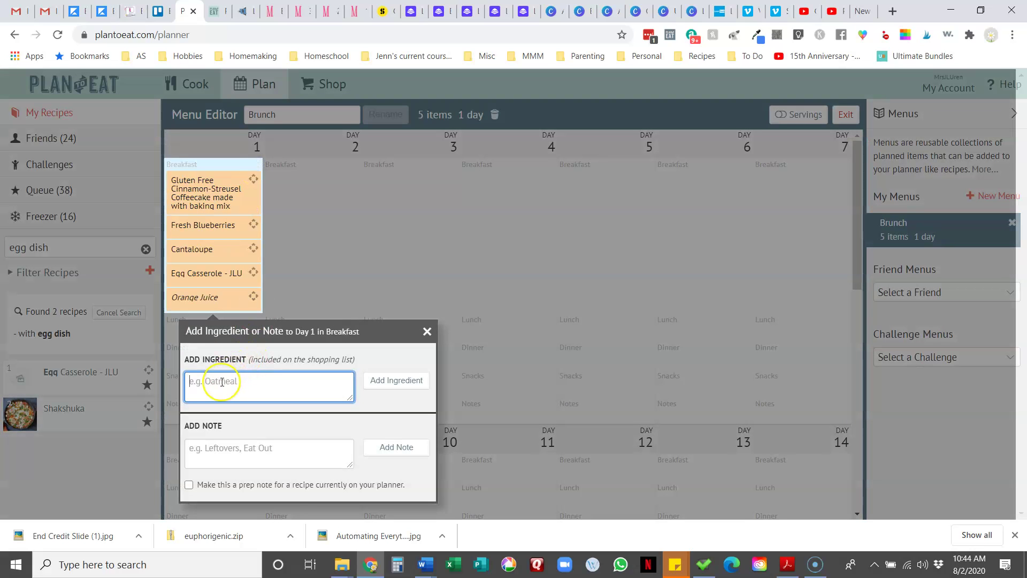
{"action": "type", "text": "Champagne"}
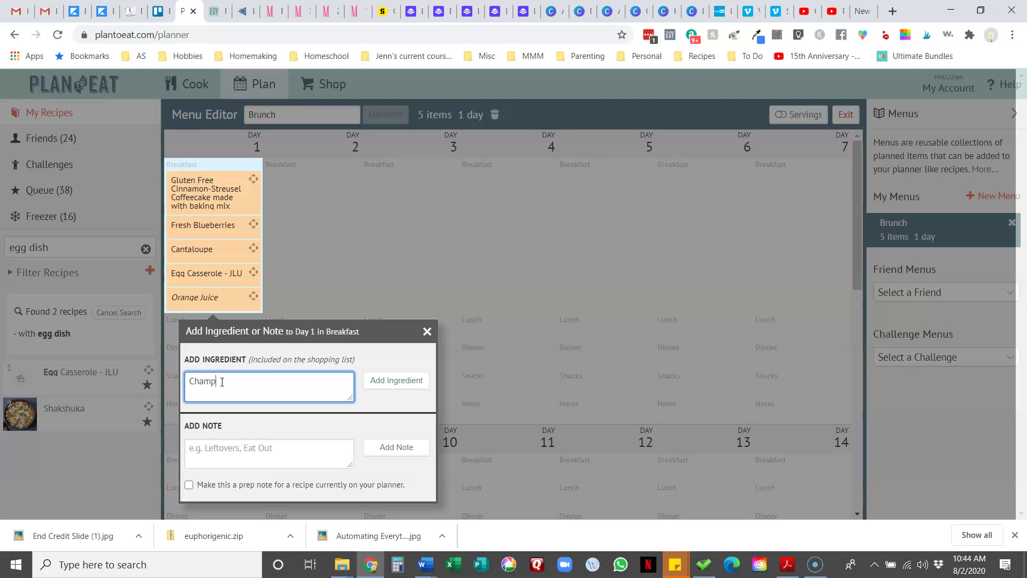
{"action": "left_click", "coordinate": [397, 382]}
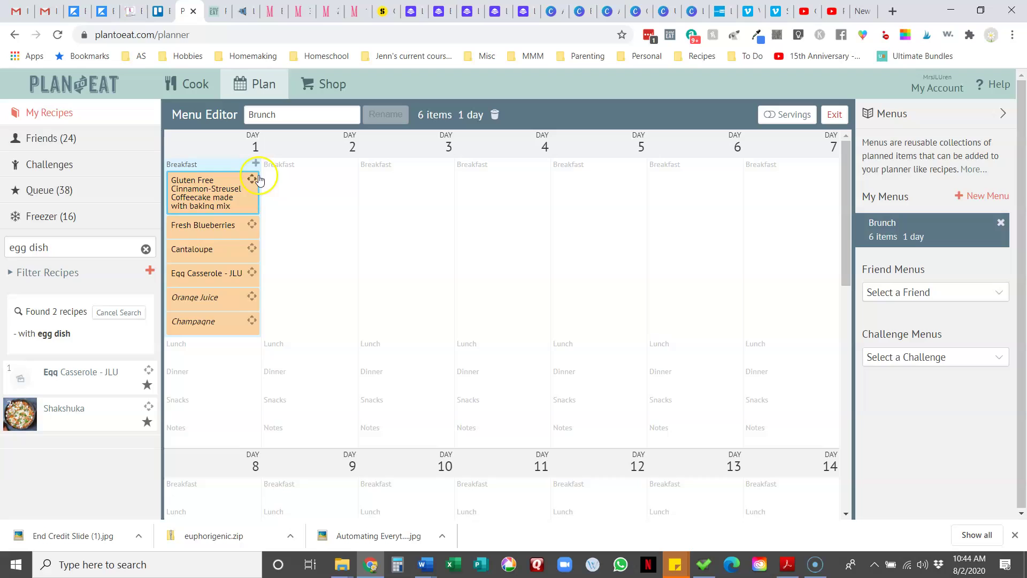
Step: Add the note 'Prepare Egg Dish the night before' to Day 1 breakfast
{"action": "left_click", "coordinate": [256, 166]}
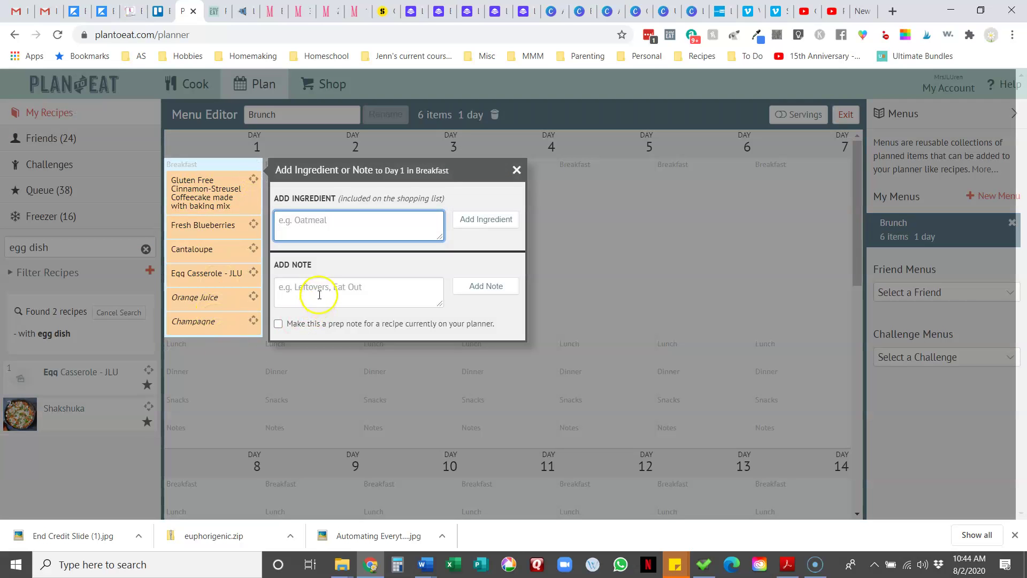
{"action": "left_click", "coordinate": [319, 293]}
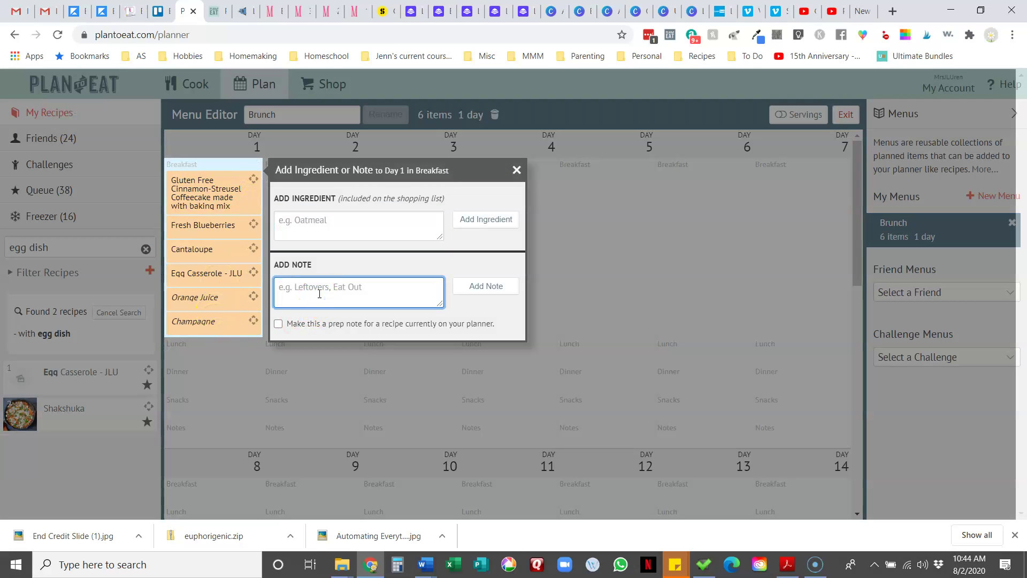
{"action": "type", "text": "Prepare Egg Dish the night before"}
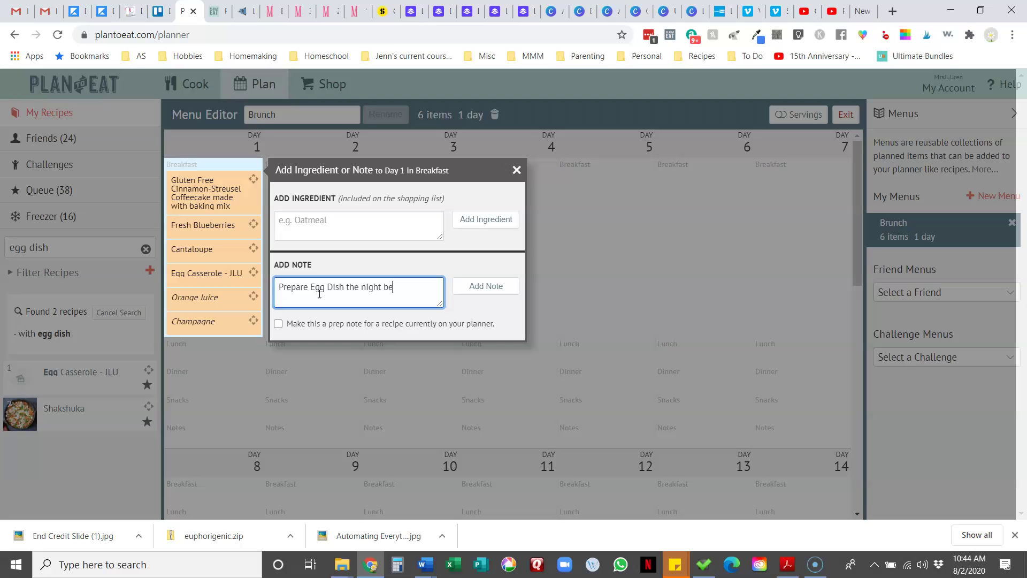
{"action": "left_click", "coordinate": [470, 287]}
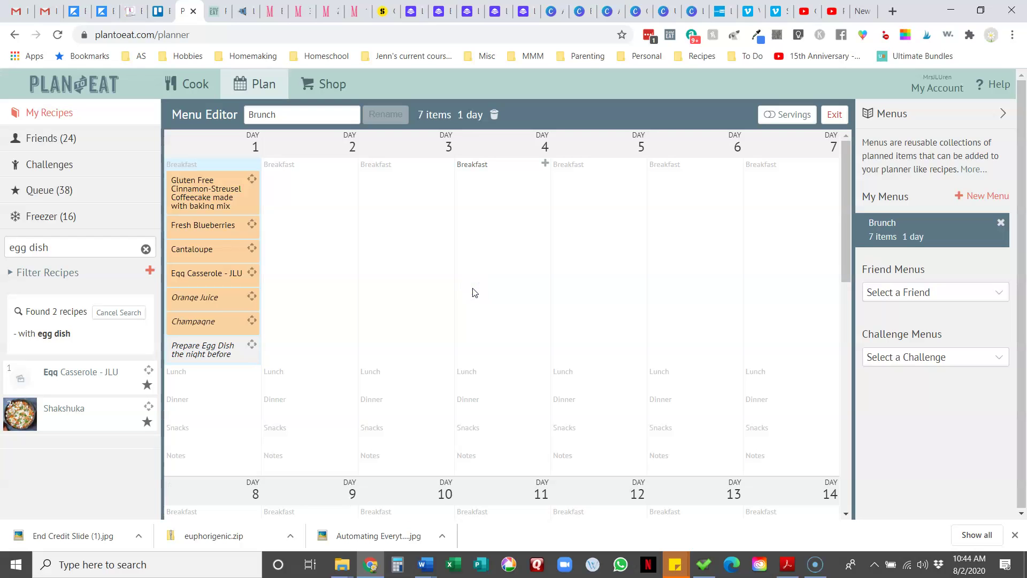
{"action": "left_click", "coordinate": [367, 169]}
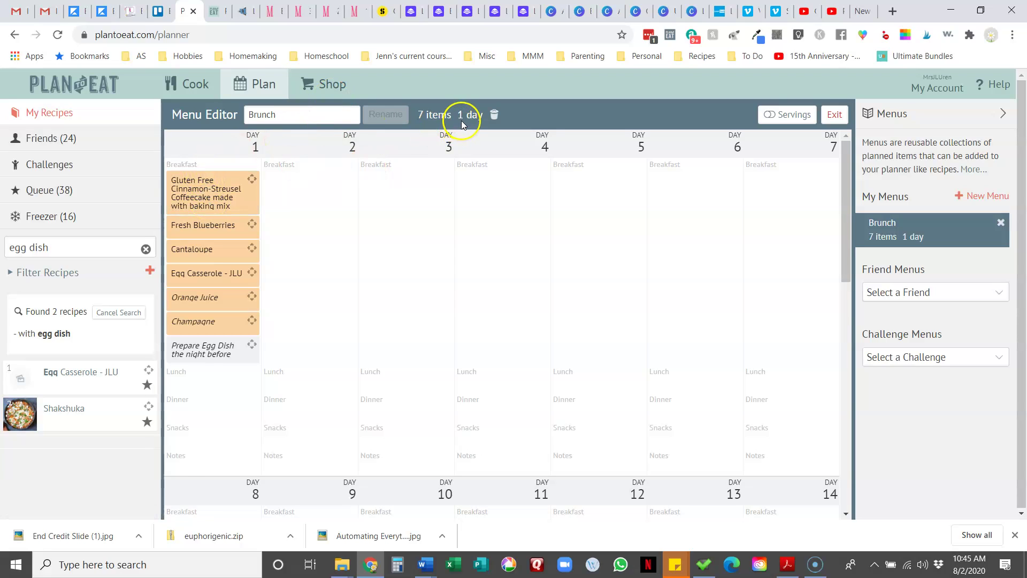
Step: Leave the editor and place all seven Brunch items on Saturday, Aug 8 breakfast
{"action": "left_click", "coordinate": [831, 114]}
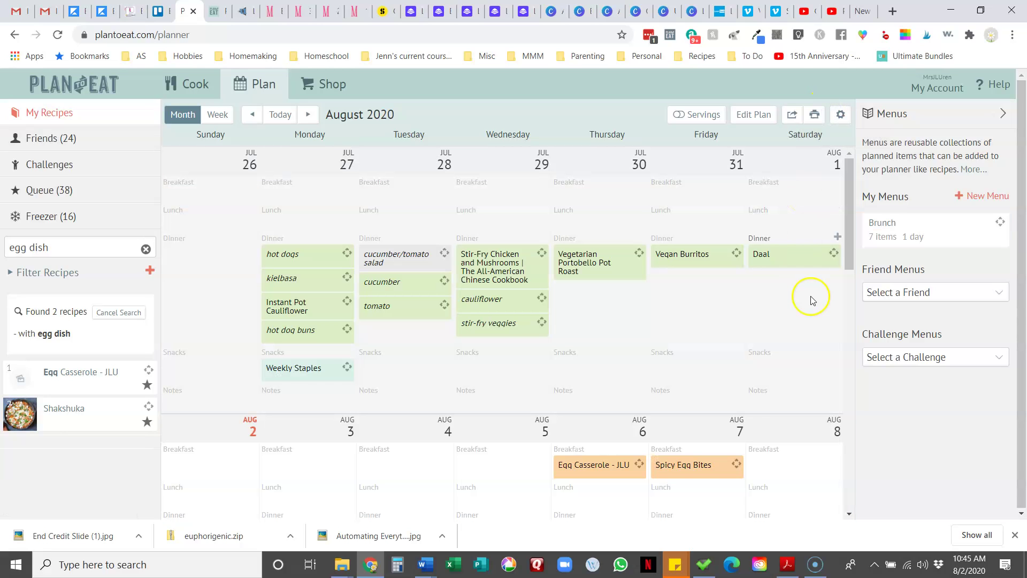
{"action": "scroll", "coordinate": [741, 419], "scroll_direction": "down", "scroll_amount": 3}
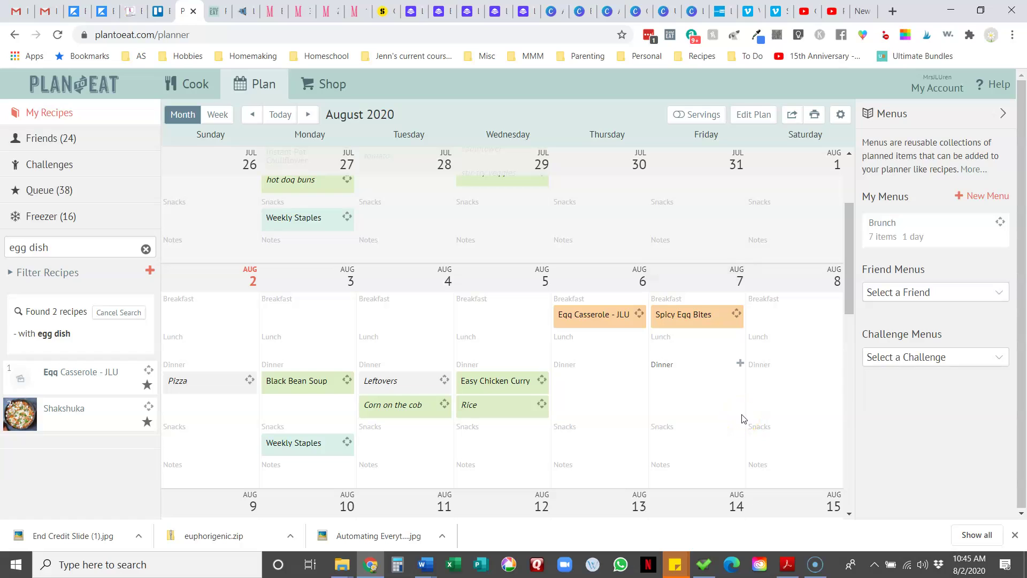
{"action": "mouse_move", "coordinate": [967, 236]}
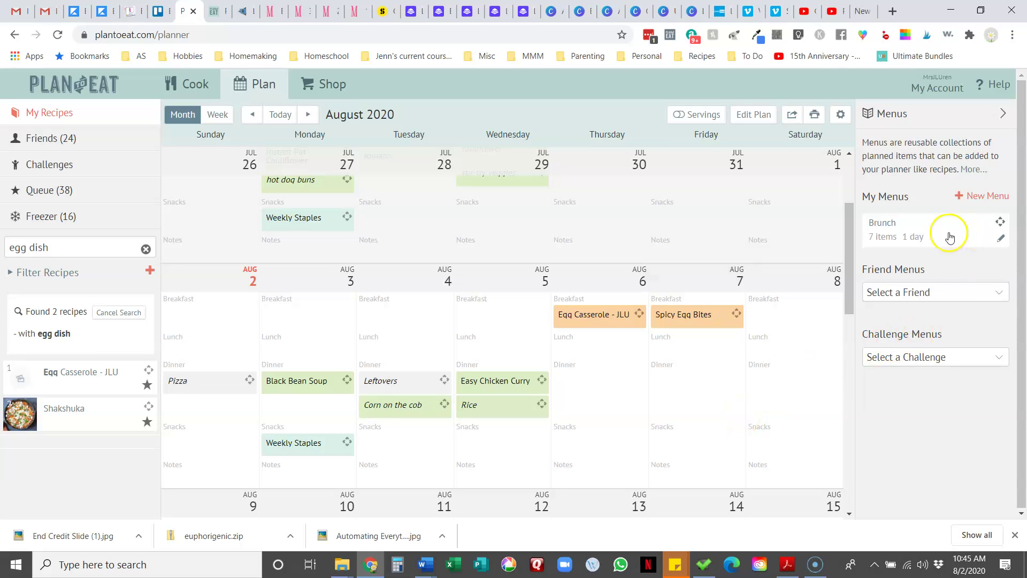
{"action": "left_click_drag", "start_coordinate": [934, 236], "coordinate": [833, 313]}
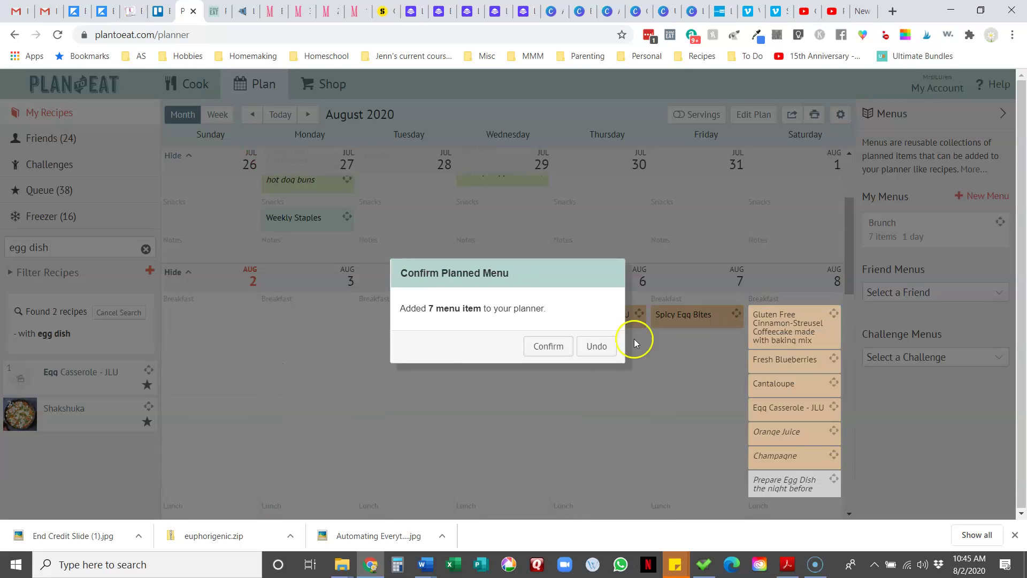
{"action": "left_click", "coordinate": [562, 344]}
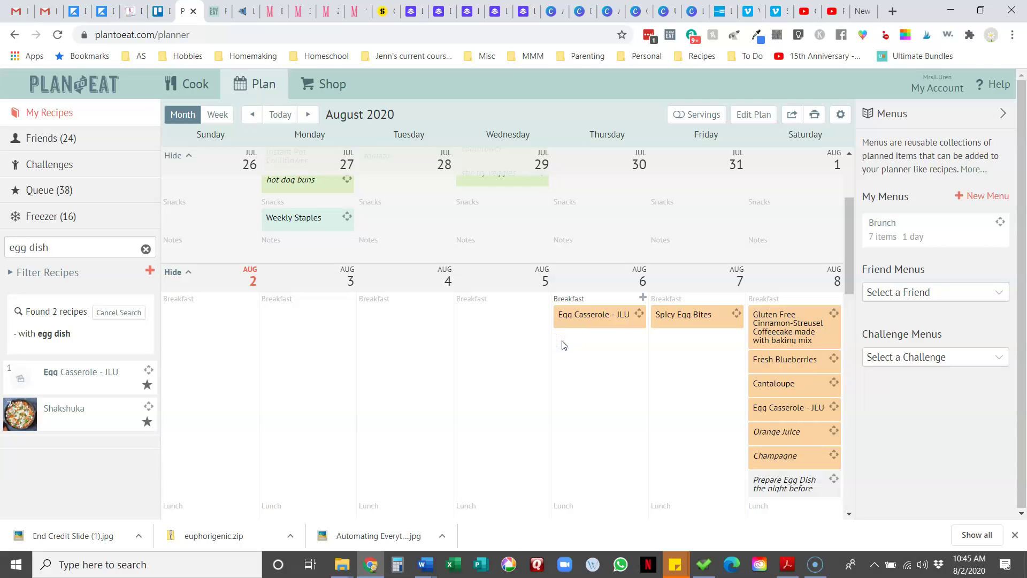
{"action": "left_click", "coordinate": [780, 325]}
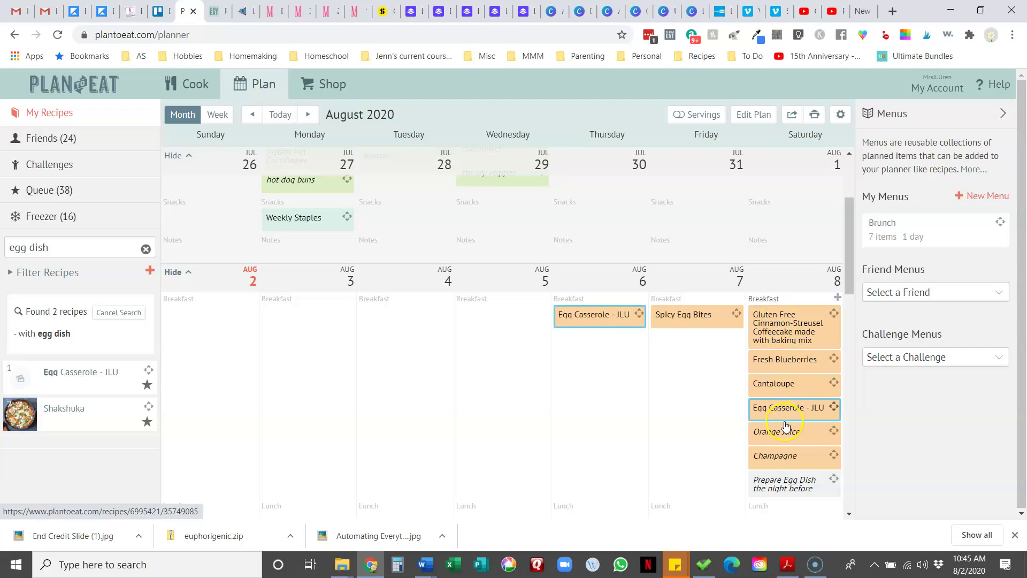
{"action": "scroll", "coordinate": [783, 426], "scroll_direction": "down", "scroll_amount": 2}
{"action": "scroll", "coordinate": [785, 426], "scroll_direction": "up", "scroll_amount": 2}
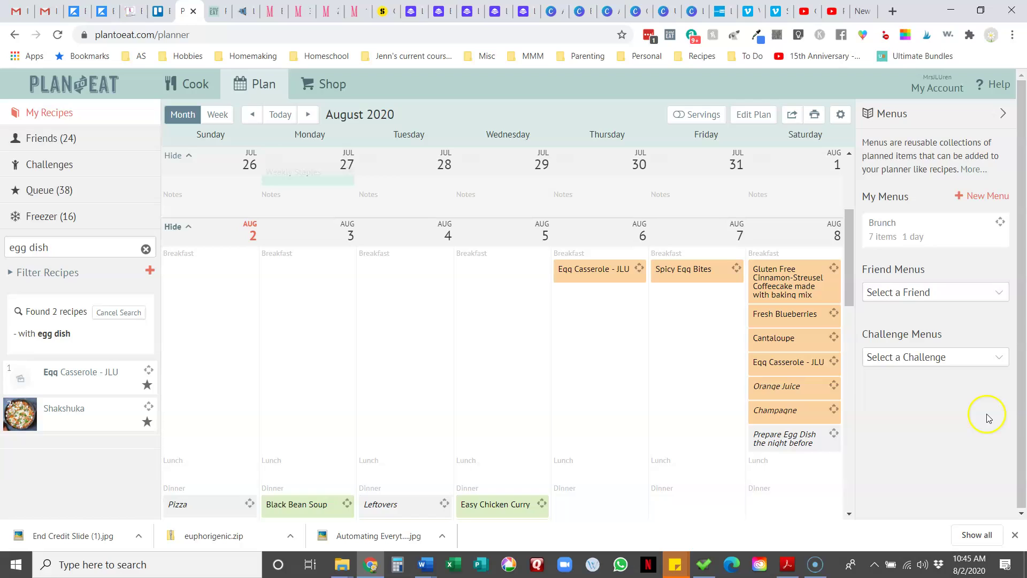
Step: Pick a friend and preview their 7-day breakfast menu and Quick & Easy BLE Meal Plan
{"action": "left_click", "coordinate": [1002, 296]}
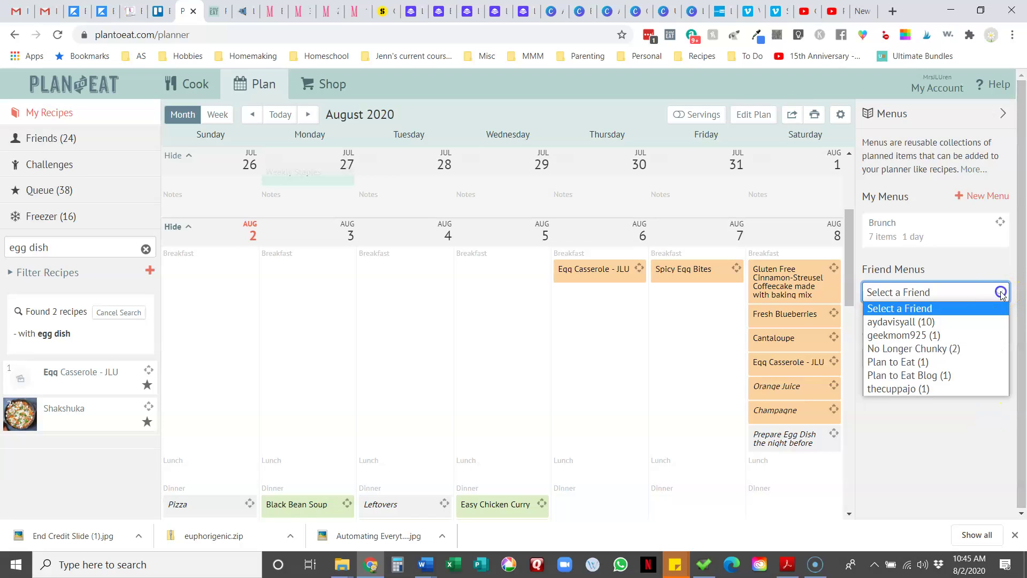
{"action": "left_click", "coordinate": [948, 348]}
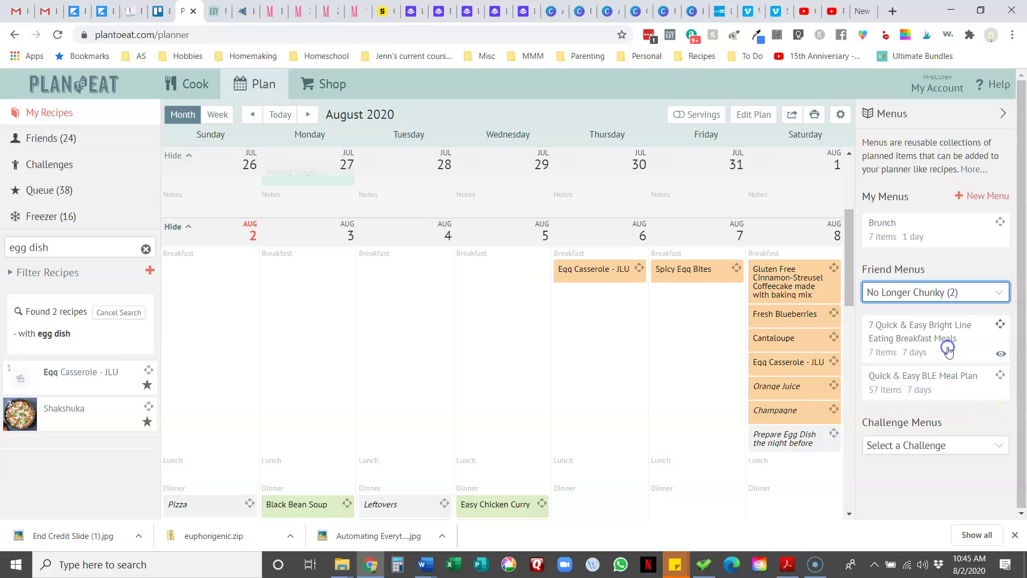
{"action": "left_click", "coordinate": [948, 349]}
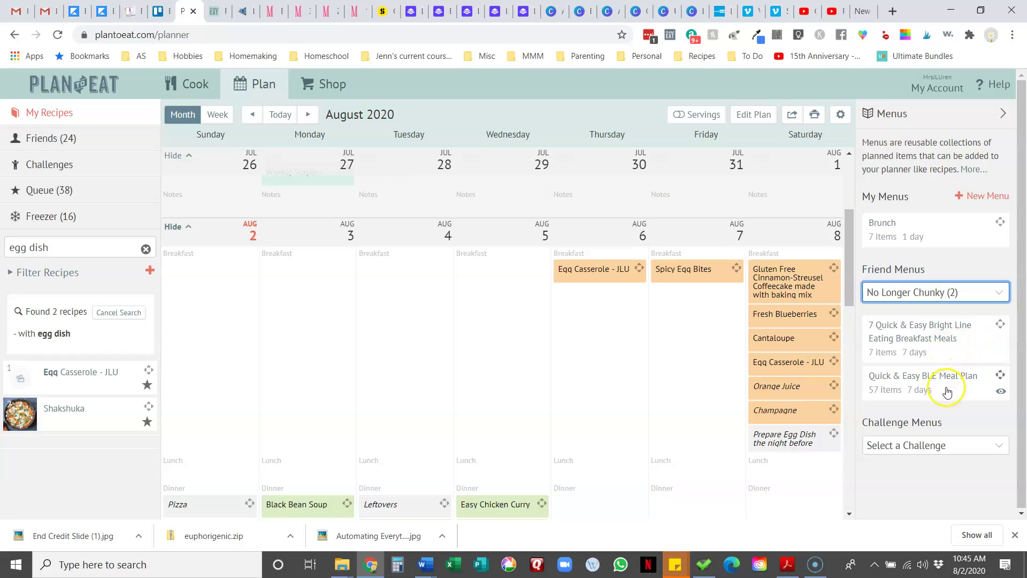
{"action": "left_click", "coordinate": [940, 345]}
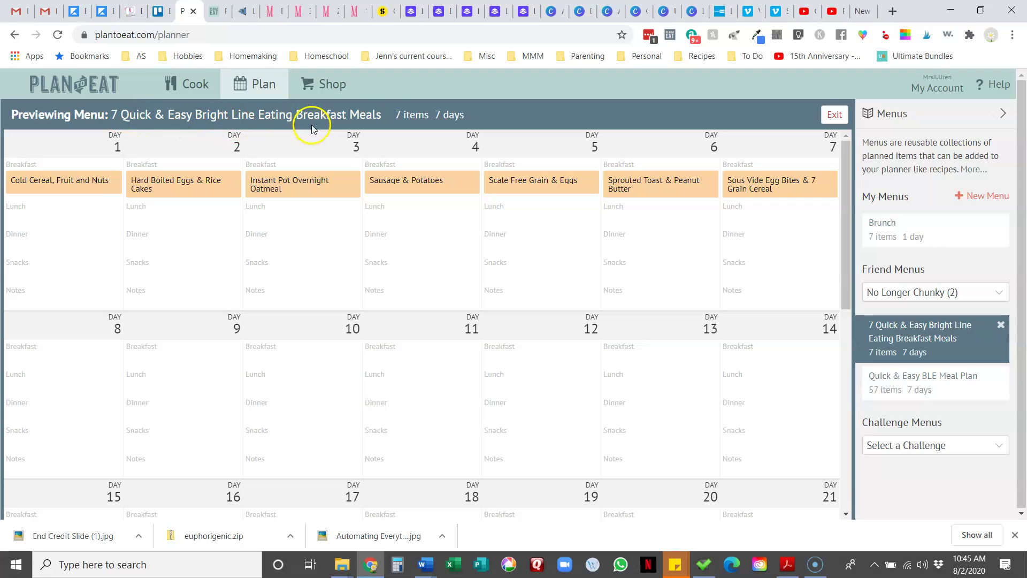
{"action": "left_click", "coordinate": [887, 391]}
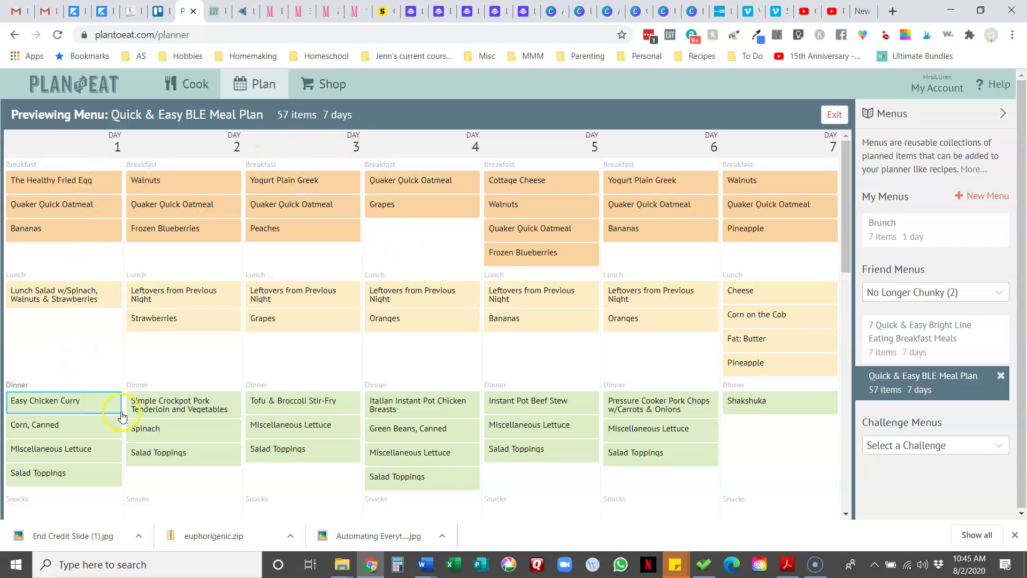
{"action": "scroll", "coordinate": [237, 410], "scroll_direction": "down", "scroll_amount": 3}
{"action": "scroll", "coordinate": [237, 410], "scroll_direction": "up", "scroll_amount": 2}
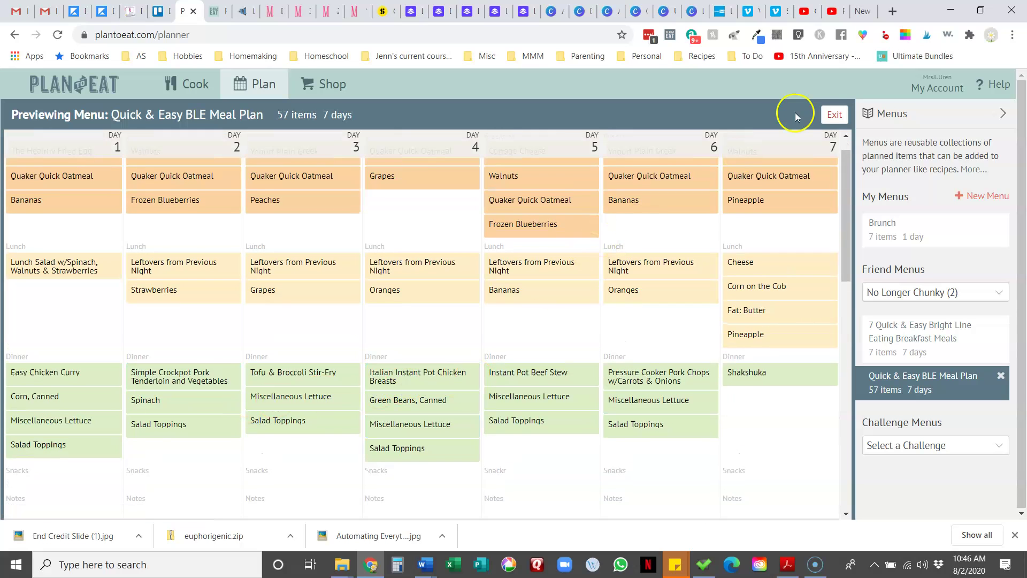
{"action": "left_click", "coordinate": [828, 114]}
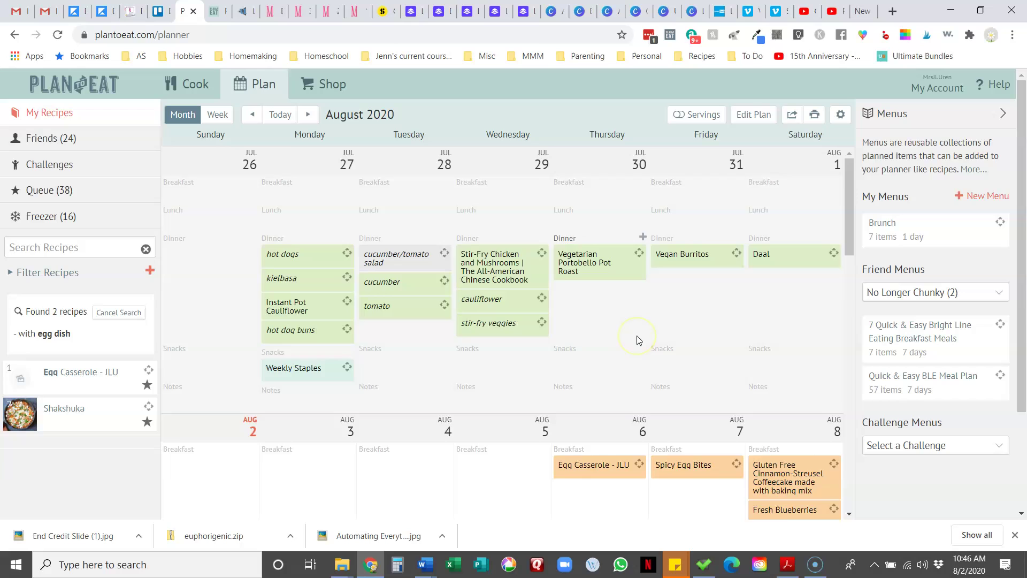
Step: Place the Quick & Easy BLE Meal Plan on Sunday, Aug 9, confirming all 57 items
{"action": "scroll", "coordinate": [638, 340], "scroll_direction": "down", "scroll_amount": 6}
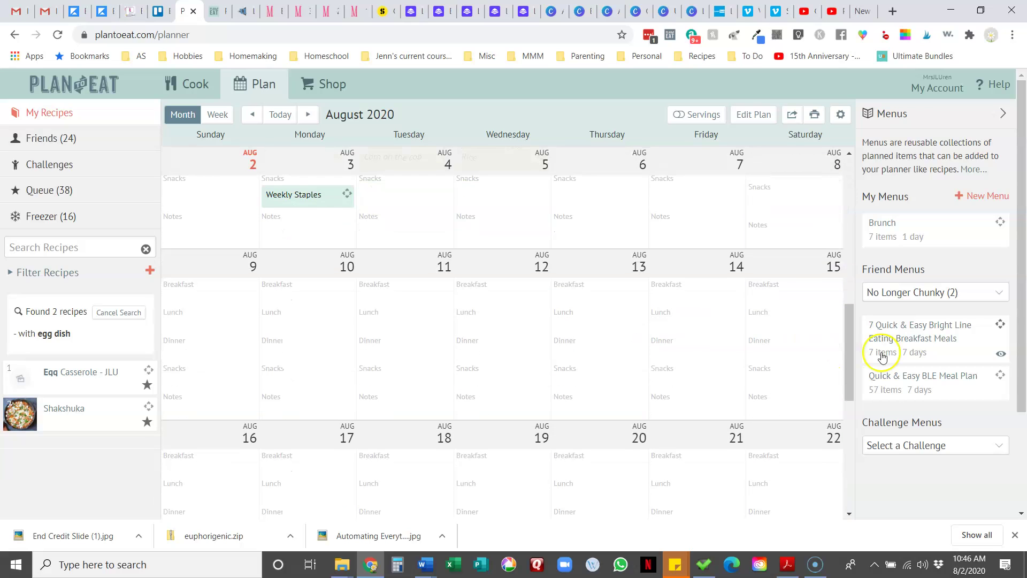
{"action": "left_click_drag", "start_coordinate": [906, 375], "coordinate": [262, 307]}
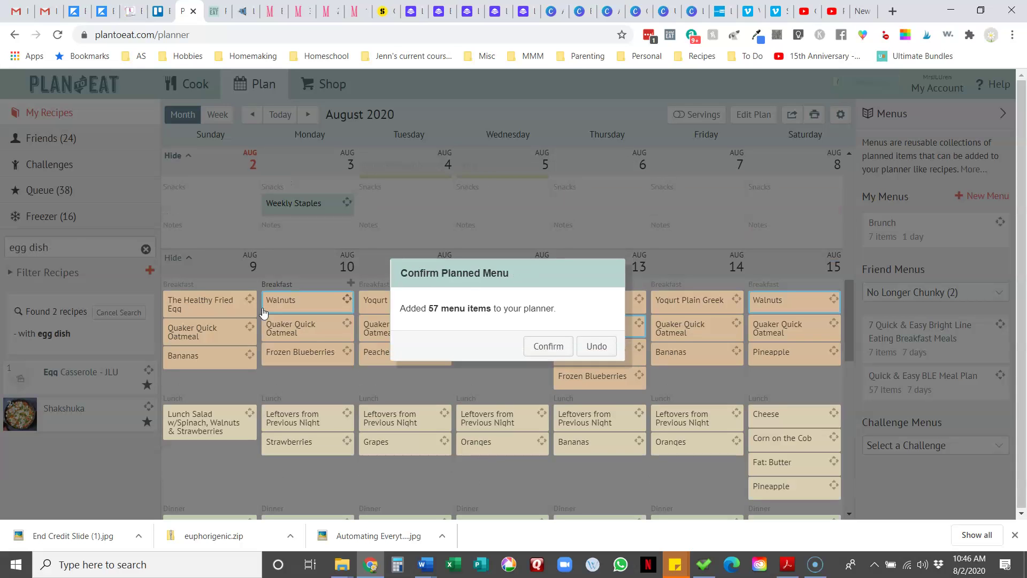
{"action": "left_click", "coordinate": [537, 348]}
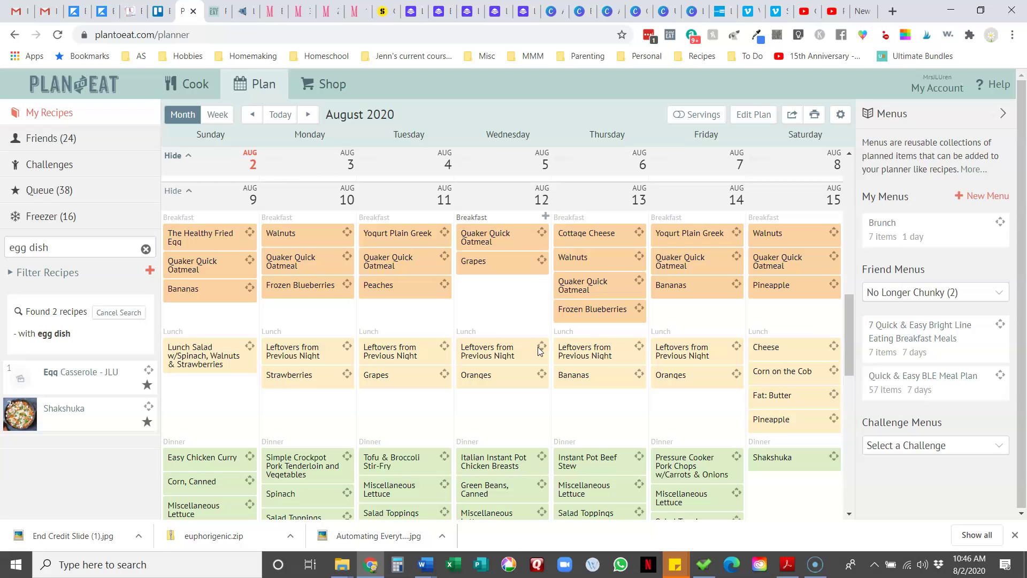
{"action": "scroll", "coordinate": [538, 351], "scroll_direction": "down", "scroll_amount": 1}
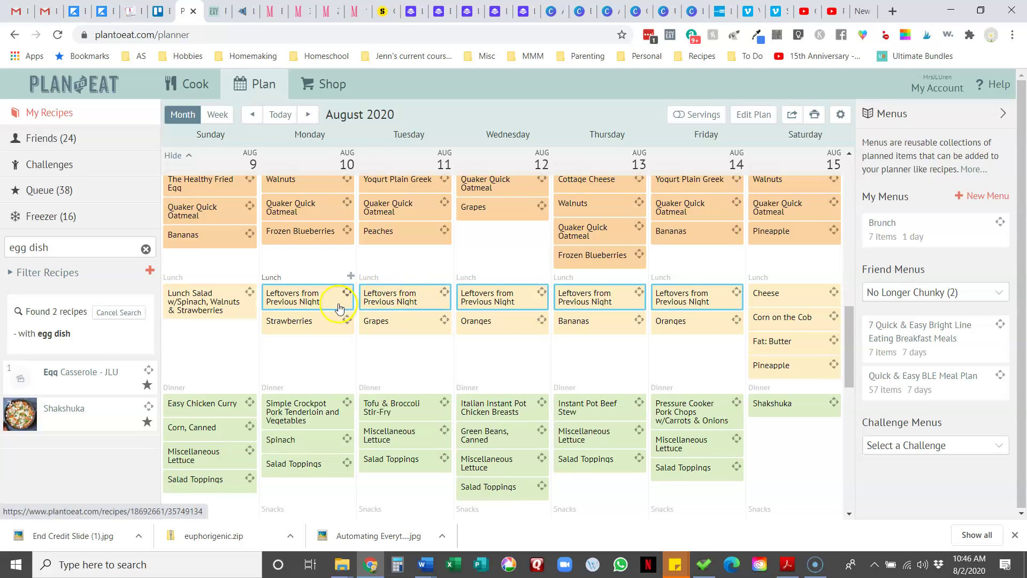
{"action": "left_click", "coordinate": [347, 321]}
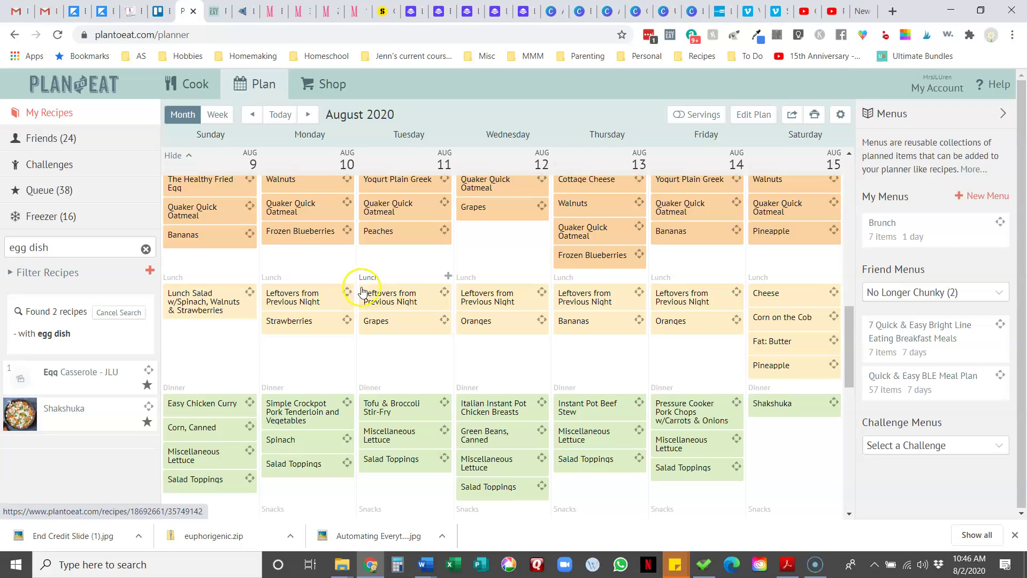
{"action": "left_click", "coordinate": [331, 295]}
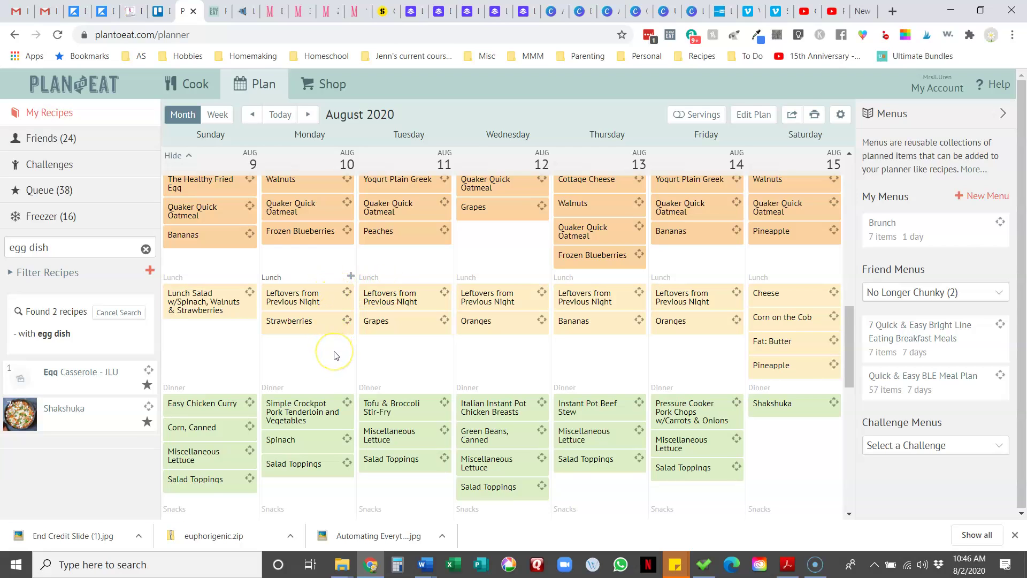
{"action": "left_click", "coordinate": [316, 409]}
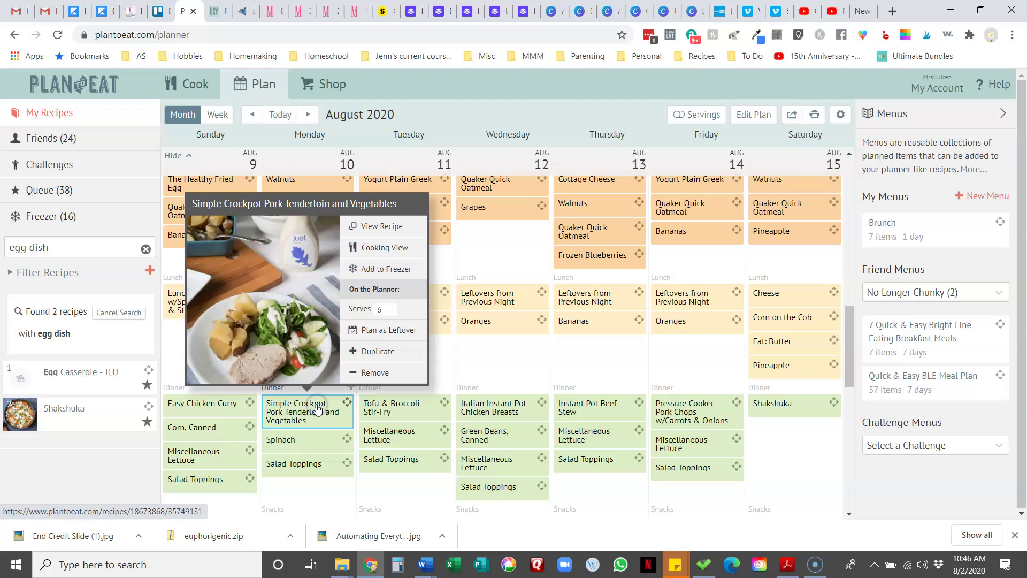
{"action": "left_click", "coordinate": [477, 361]}
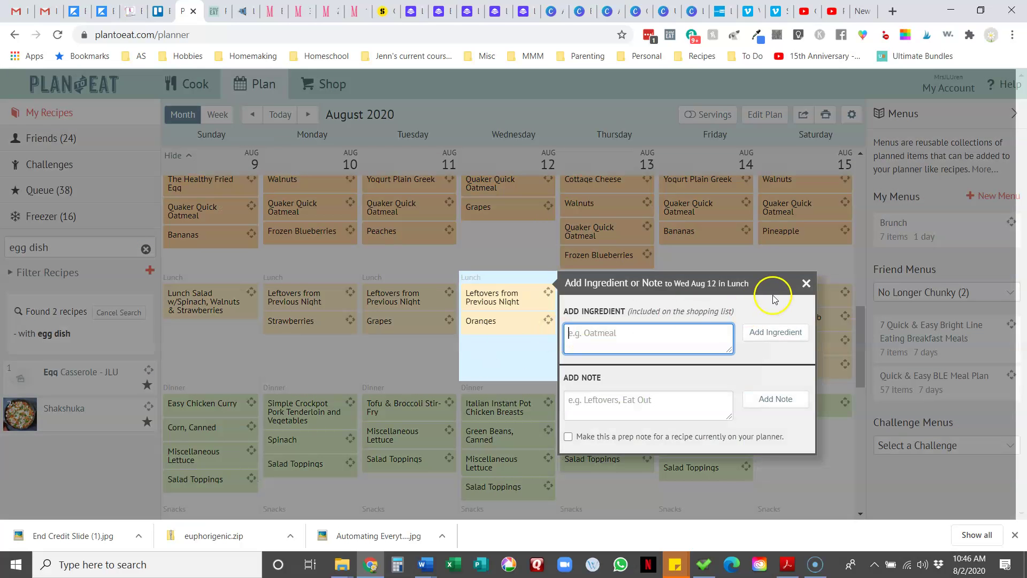
{"action": "left_click", "coordinate": [807, 284]}
{"action": "left_click", "coordinate": [807, 285]}
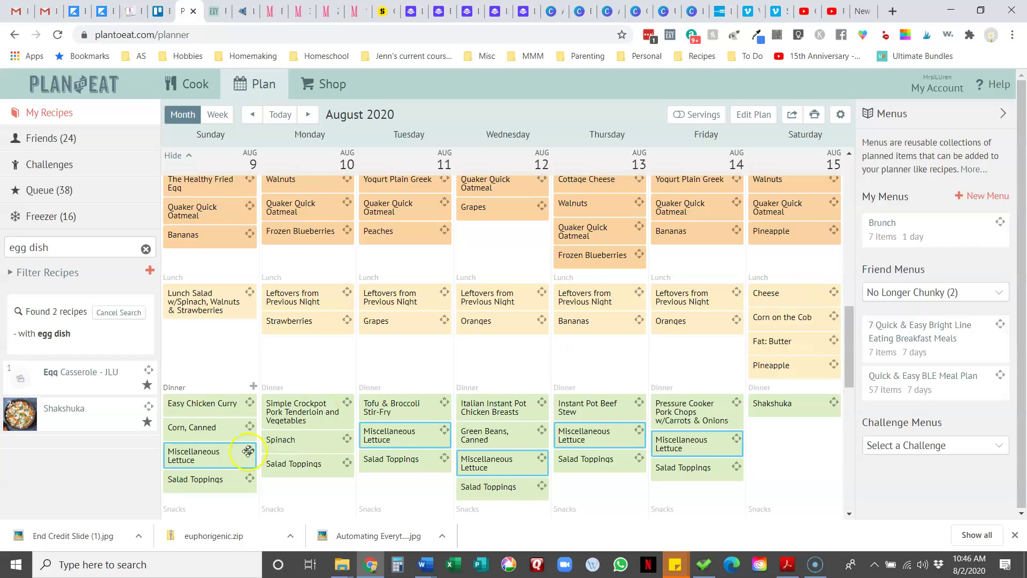